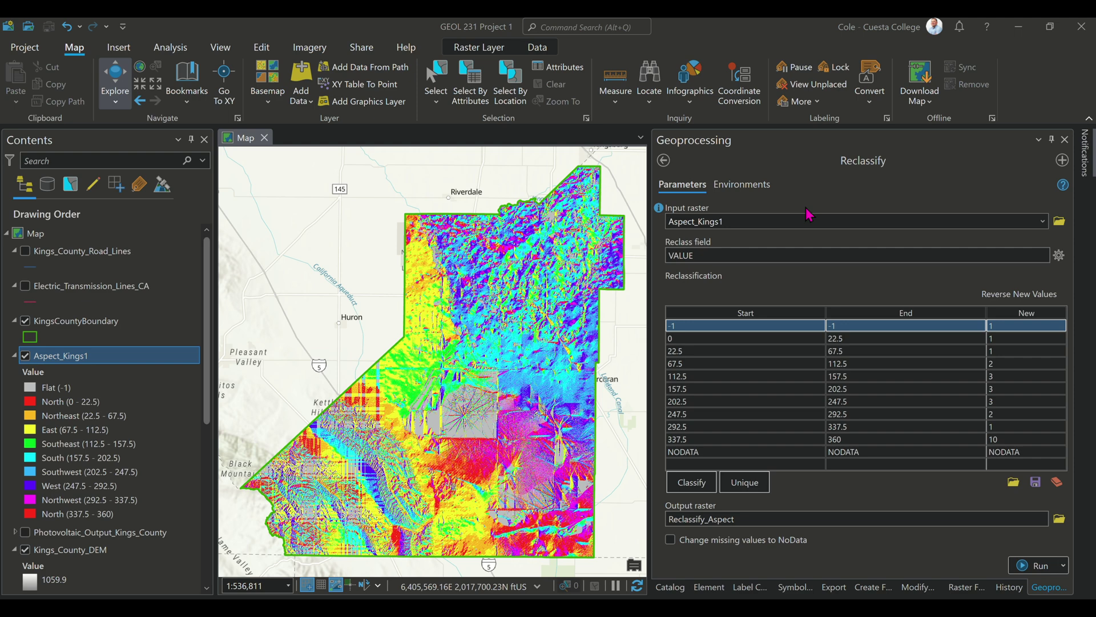
# Step: Return to the search results and reopen an empty Spatial Analyst Reclassify tool
pyautogui.click(664, 160)
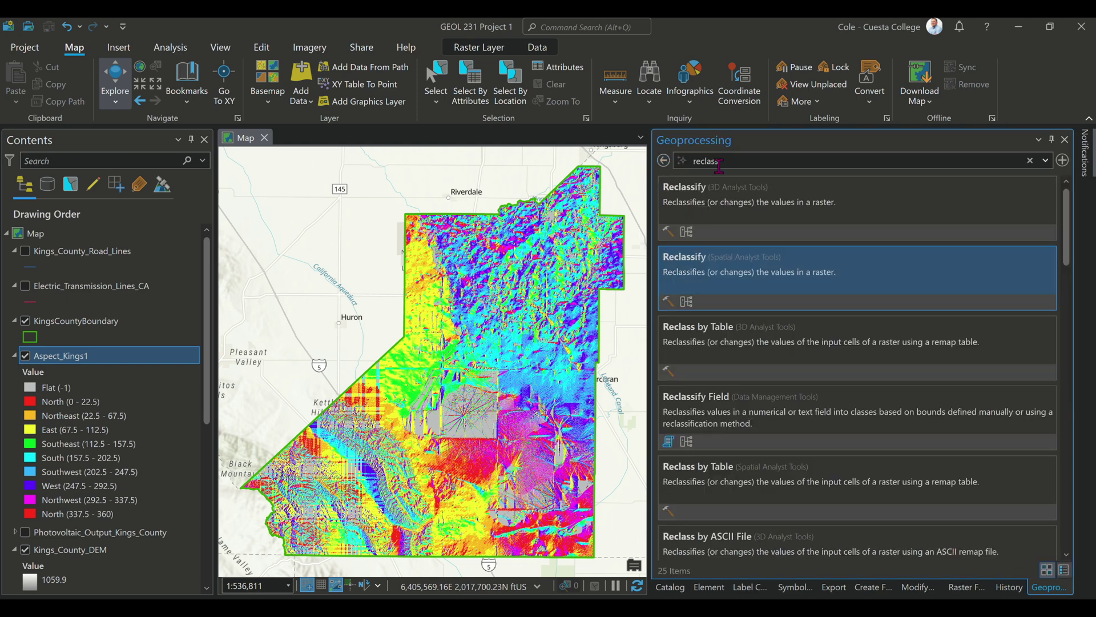
pyautogui.click(696, 271)
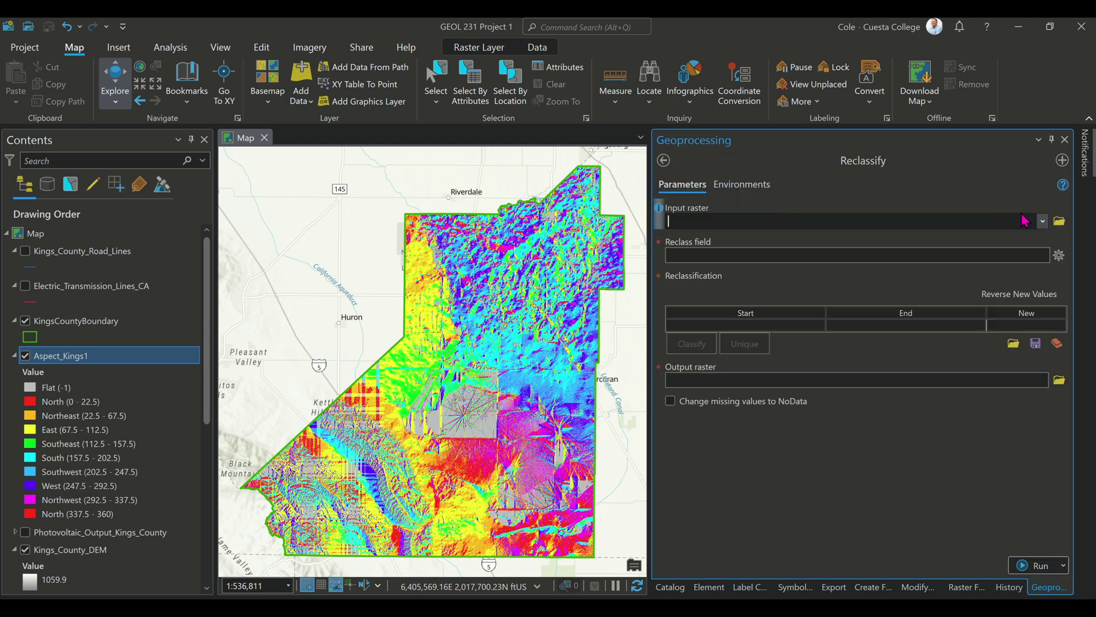
# Step: Choose Aspect_Kings1 as the input raster so the ten-range table and Reclass_Aspe1 output auto-fill
pyautogui.click(1042, 224)
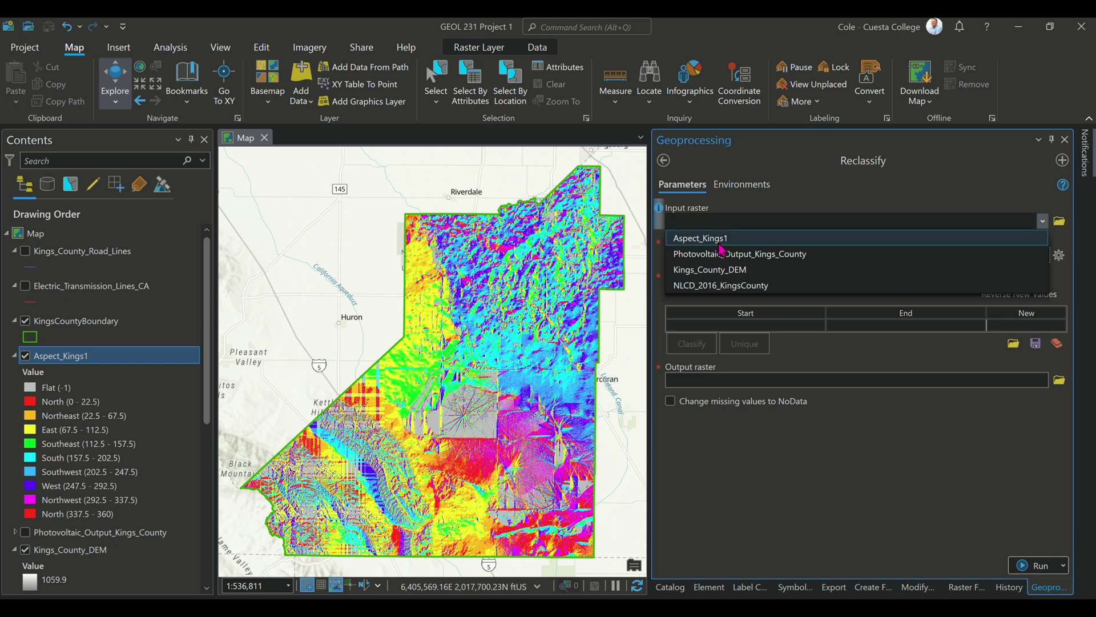
pyautogui.click(722, 243)
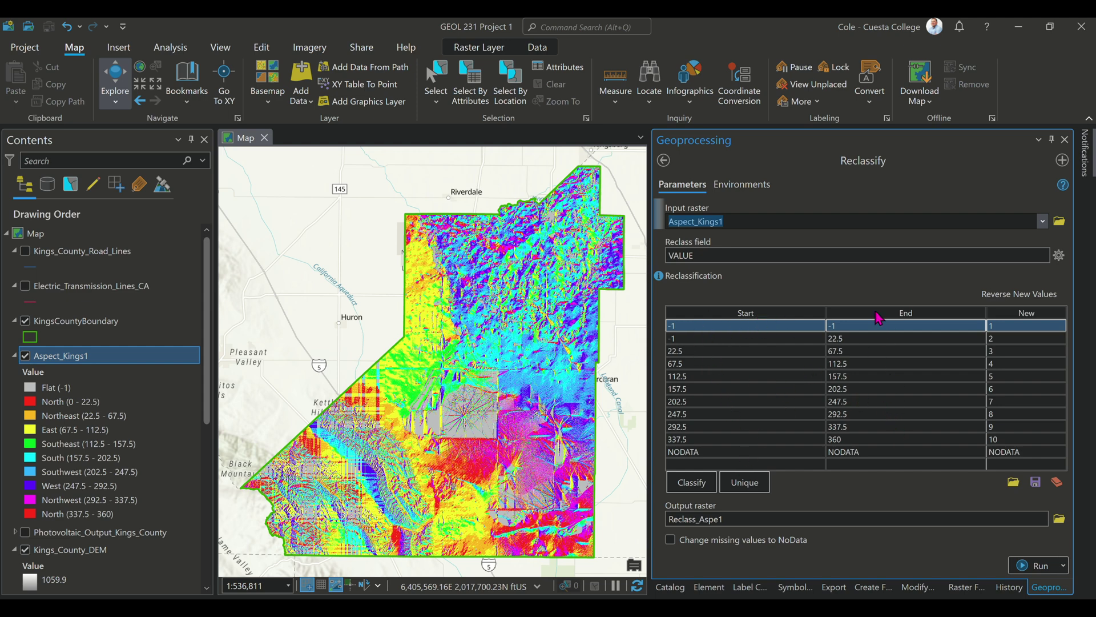
pyautogui.click(687, 352)
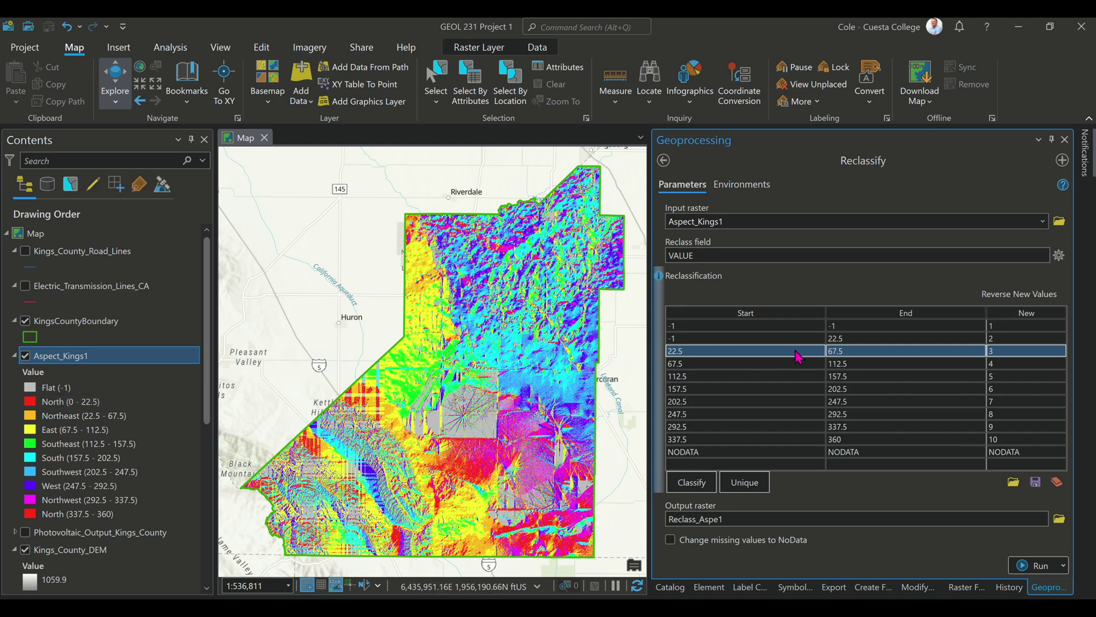
# Step: Map the 22.5–67.5 and 67.5–112.5 aspect ranges to new value 1
pyautogui.click(1008, 351)
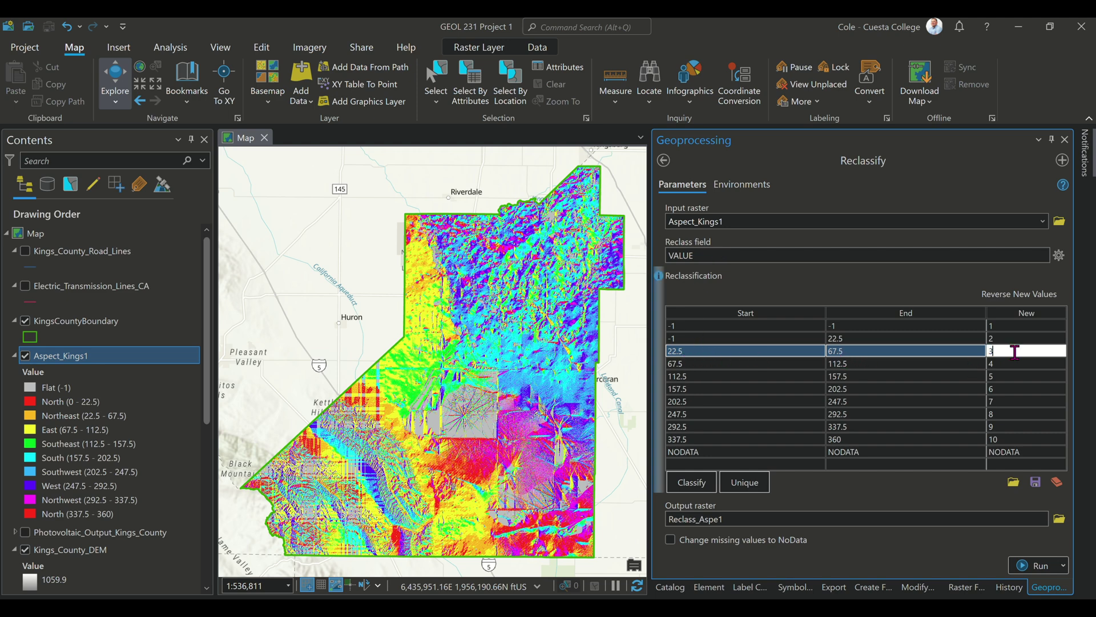
pyautogui.write('1')
pyautogui.click(1015, 367)
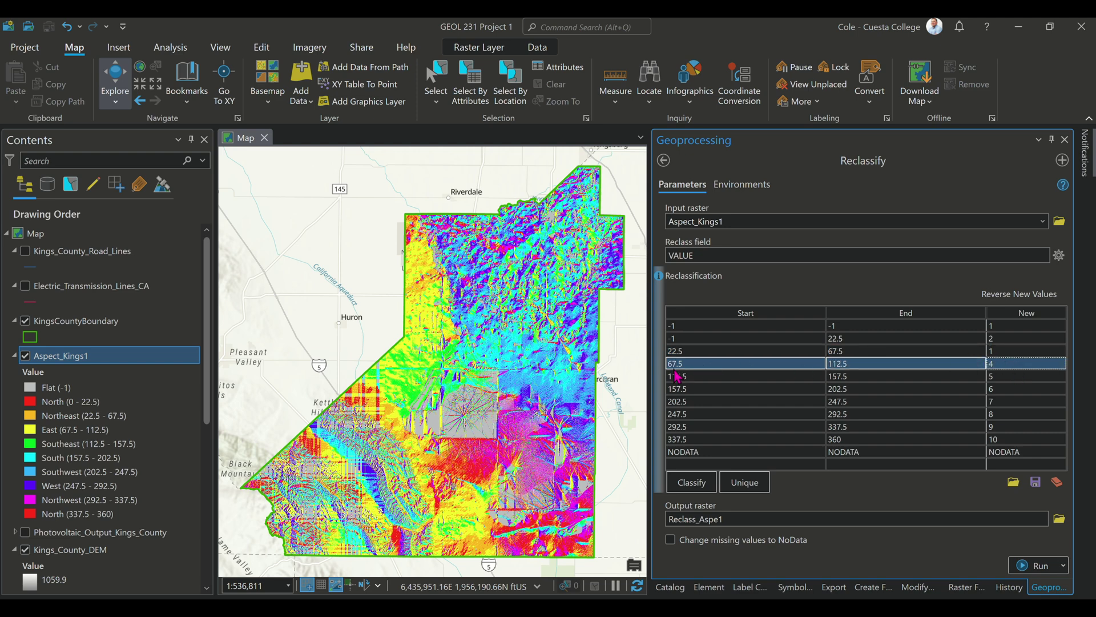
pyautogui.click(994, 363)
pyautogui.write('1')
pyautogui.press('Return')
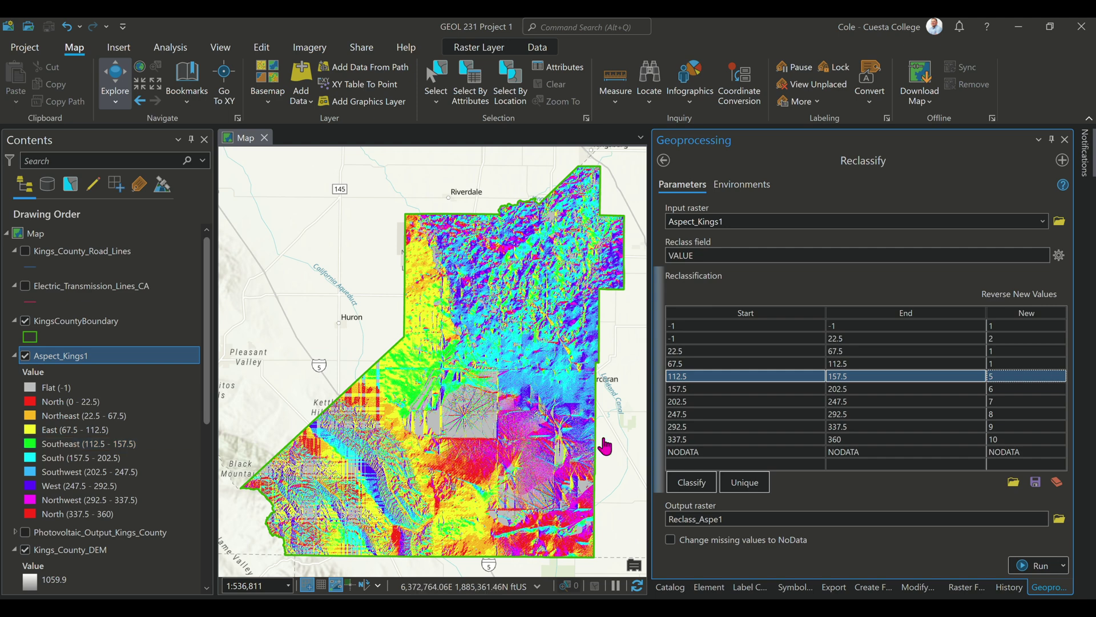
# Step: Set new value 3 for the 112.5–157.5, 157.5–202.5 and 202.5–247.5 ranges
pyautogui.click(1005, 376)
pyautogui.write('3')
pyautogui.click(909, 381)
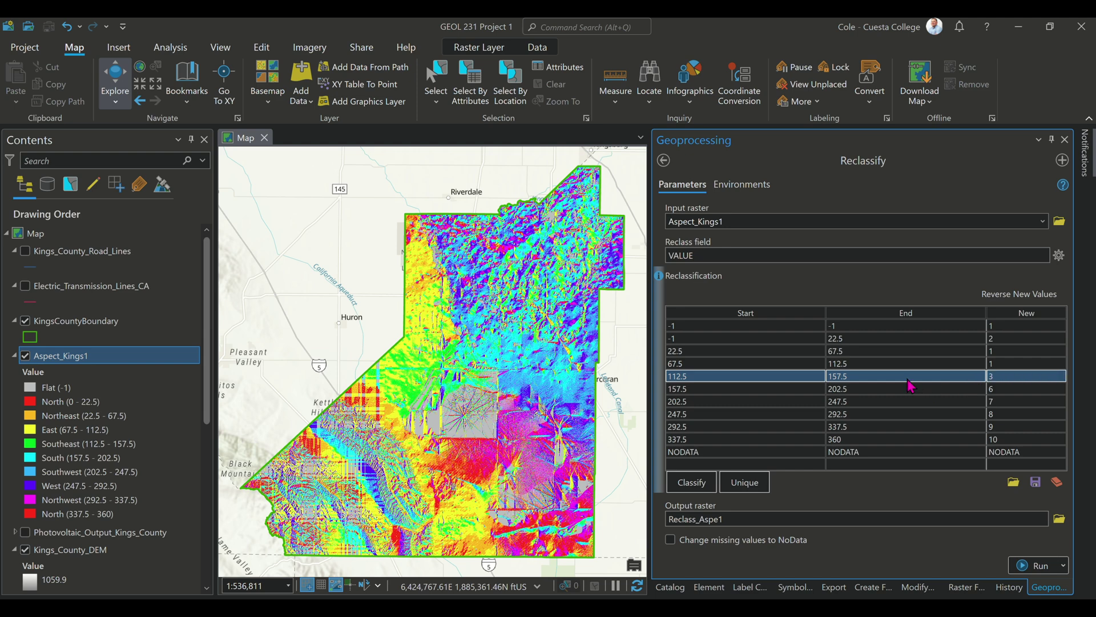
pyautogui.click(741, 391)
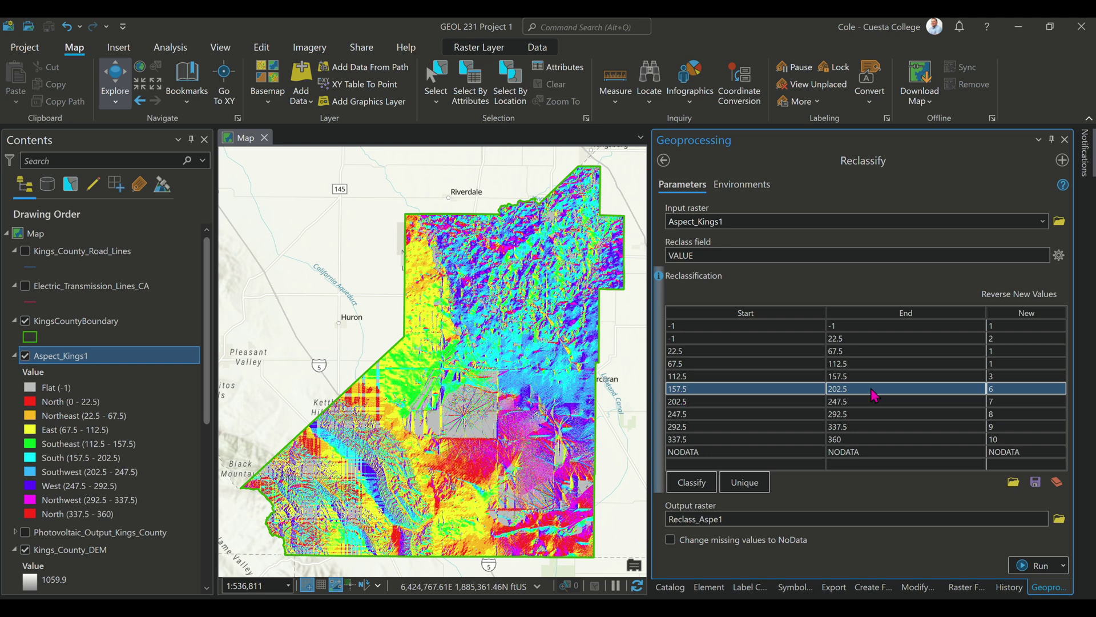
pyautogui.doubleClick(1007, 388)
pyautogui.write('3')
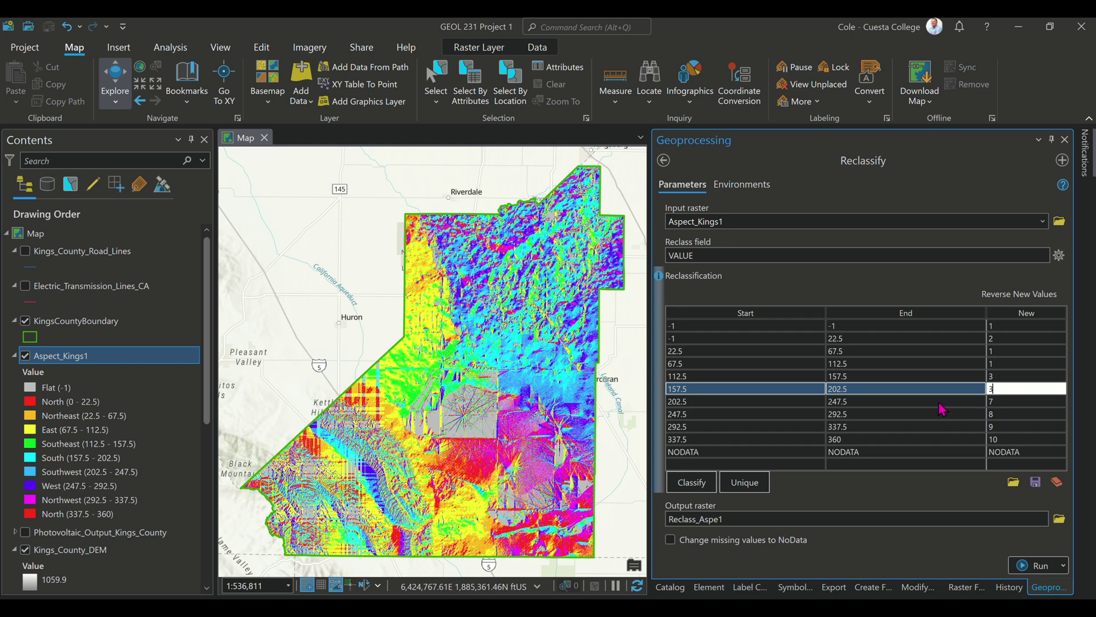
pyautogui.press('Return')
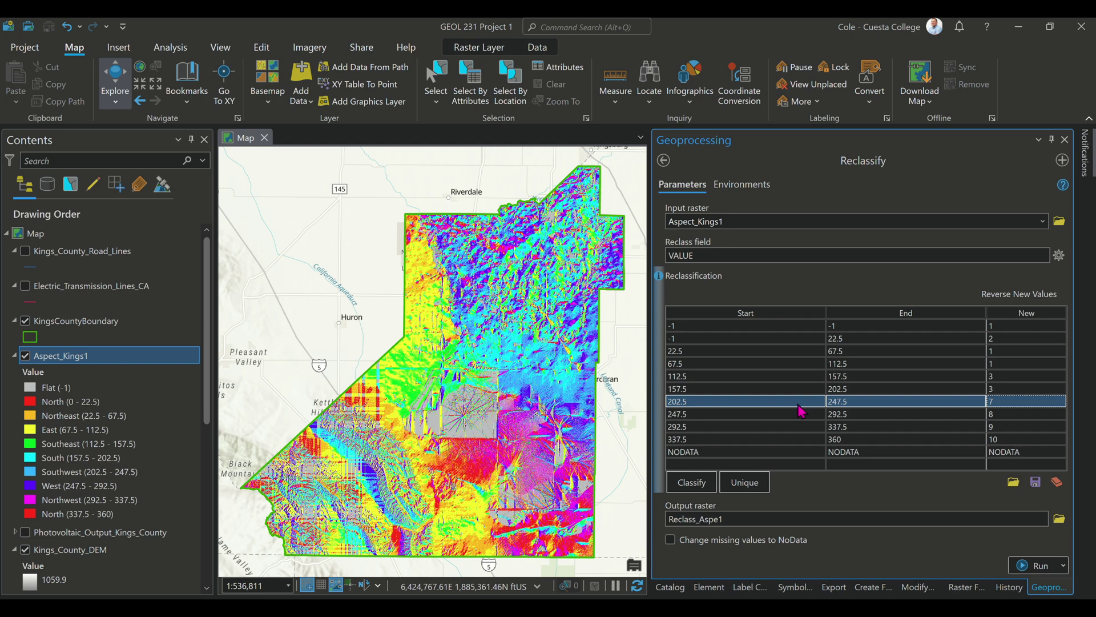
pyautogui.click(1005, 401)
pyautogui.write('3')
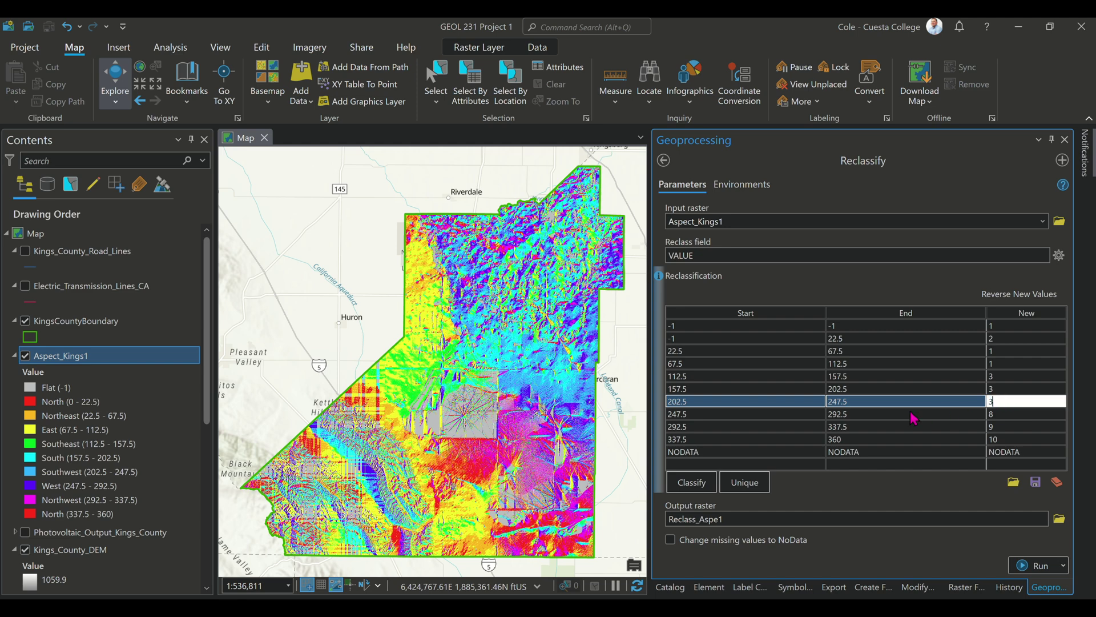
pyautogui.press('Return')
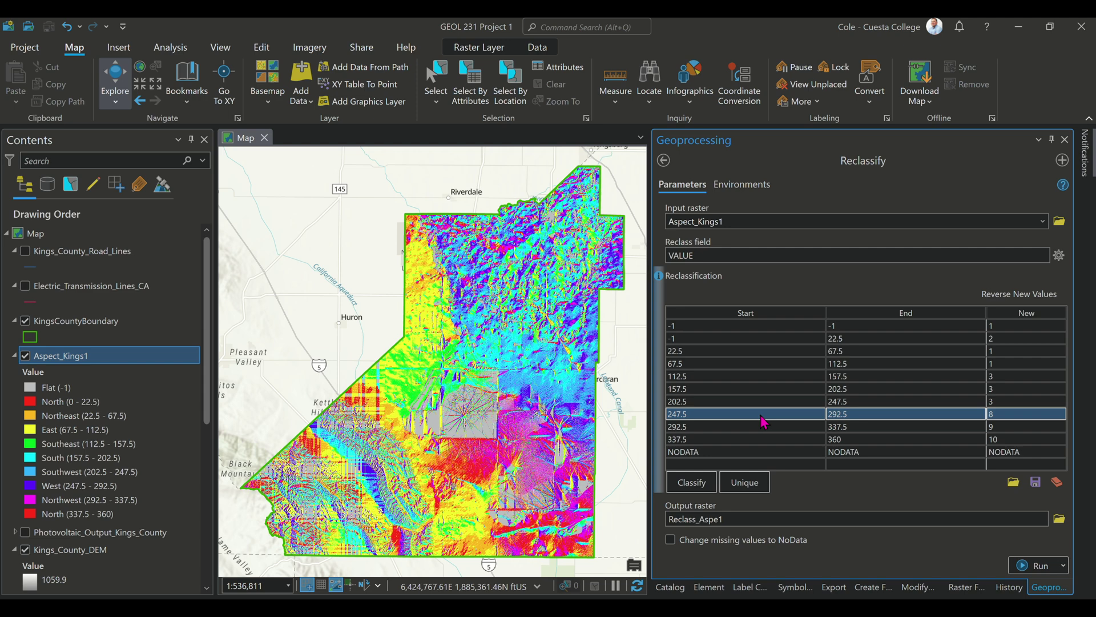
# Step: Map the 247.5–292.5 range to 2 and the 292.5–337.5 range to 1
pyautogui.click(1014, 417)
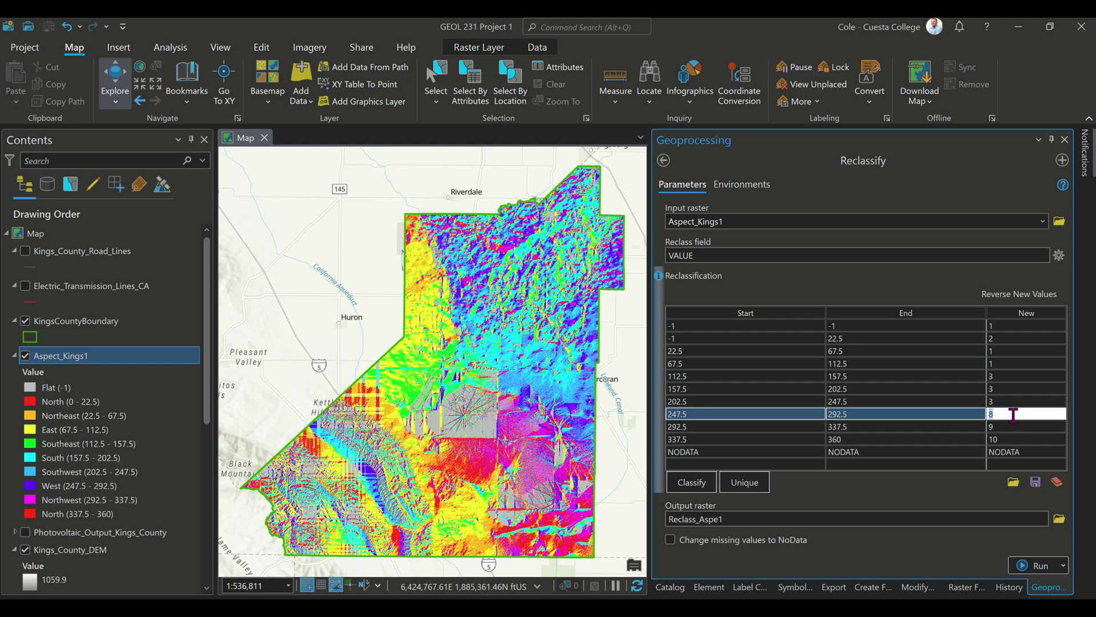
pyautogui.write('2')
pyautogui.click(770, 431)
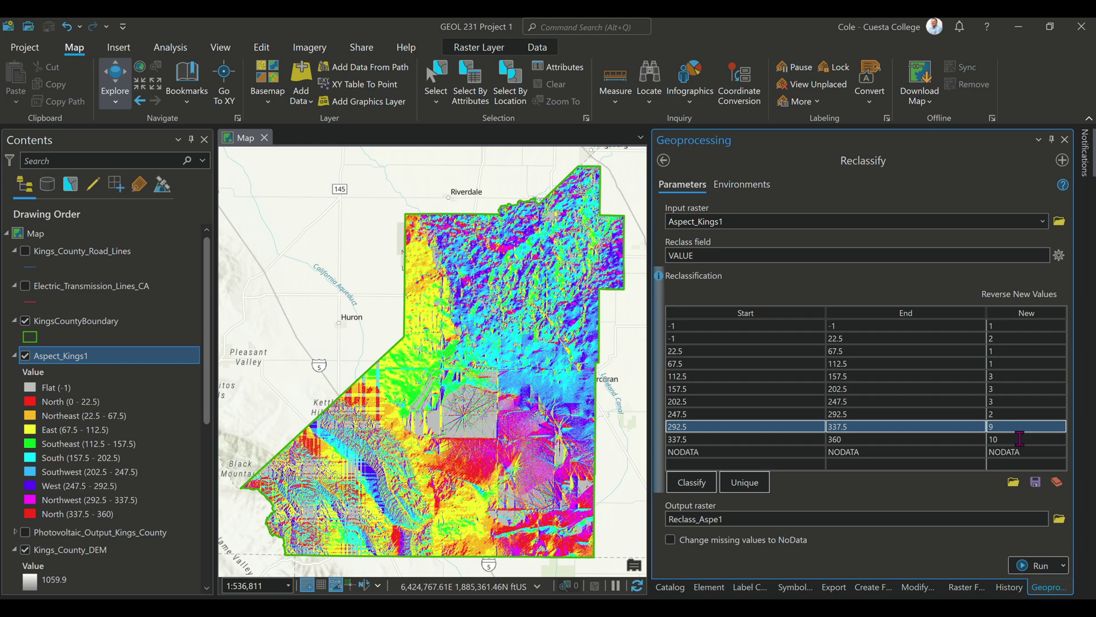
pyautogui.click(1007, 426)
pyautogui.write('1')
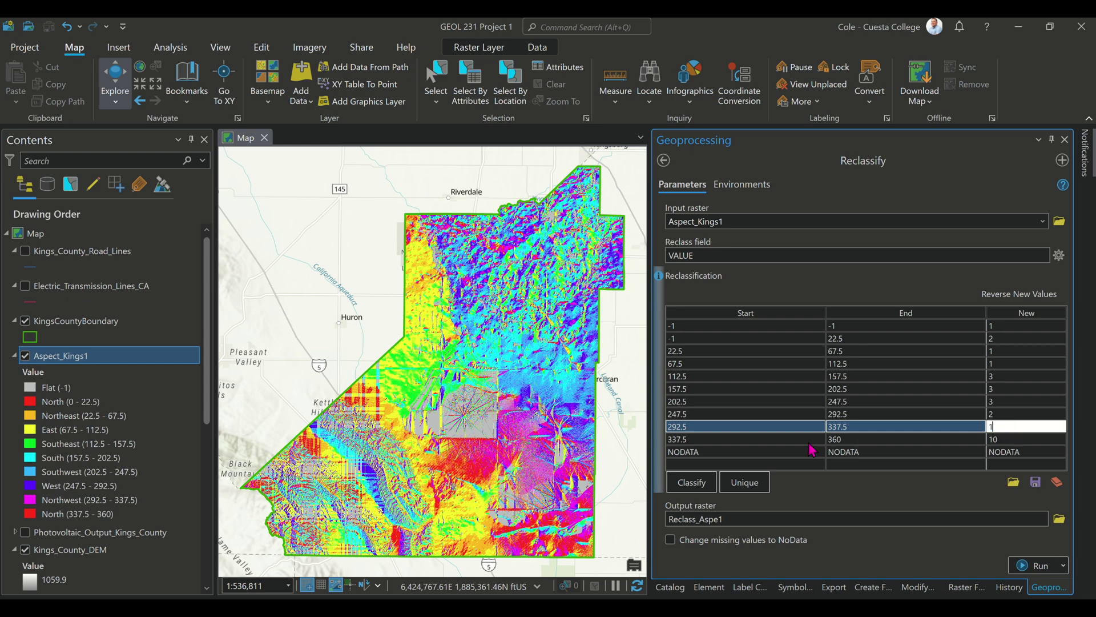
pyautogui.click(711, 443)
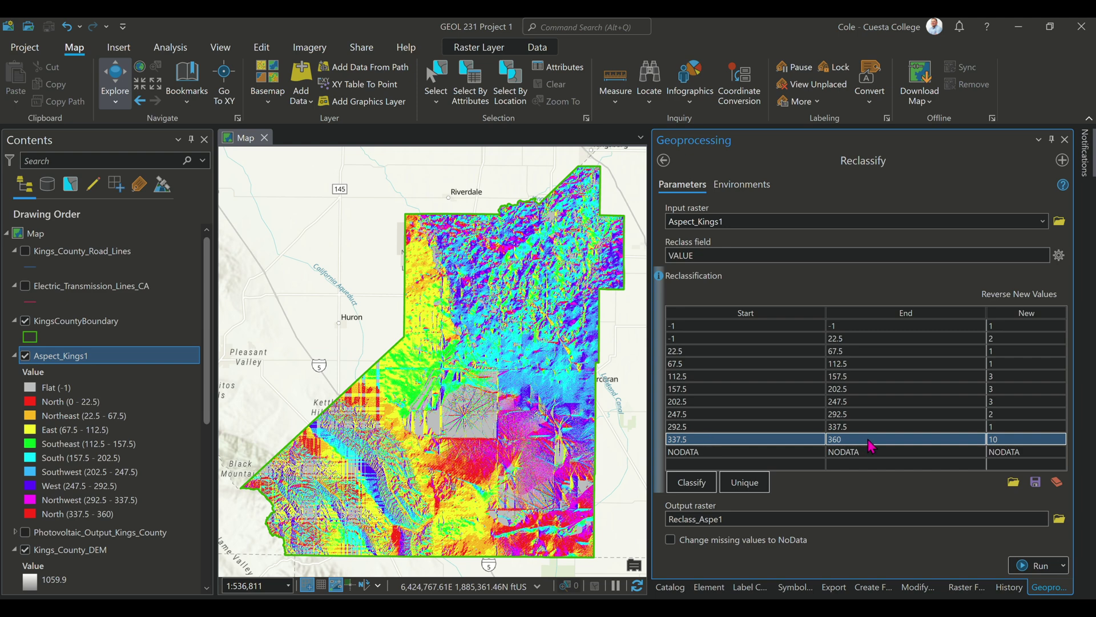
# Step: Map the 337.5–360 and -1–22.5 ranges to new value 1
pyautogui.click(1007, 439)
pyautogui.write('1')
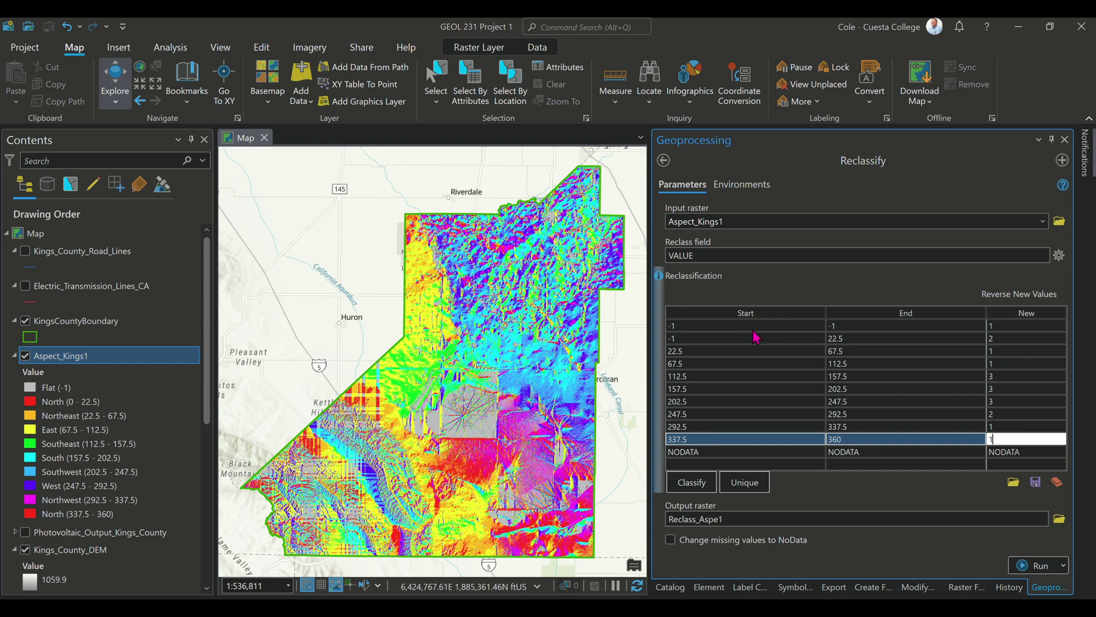
pyautogui.click(736, 328)
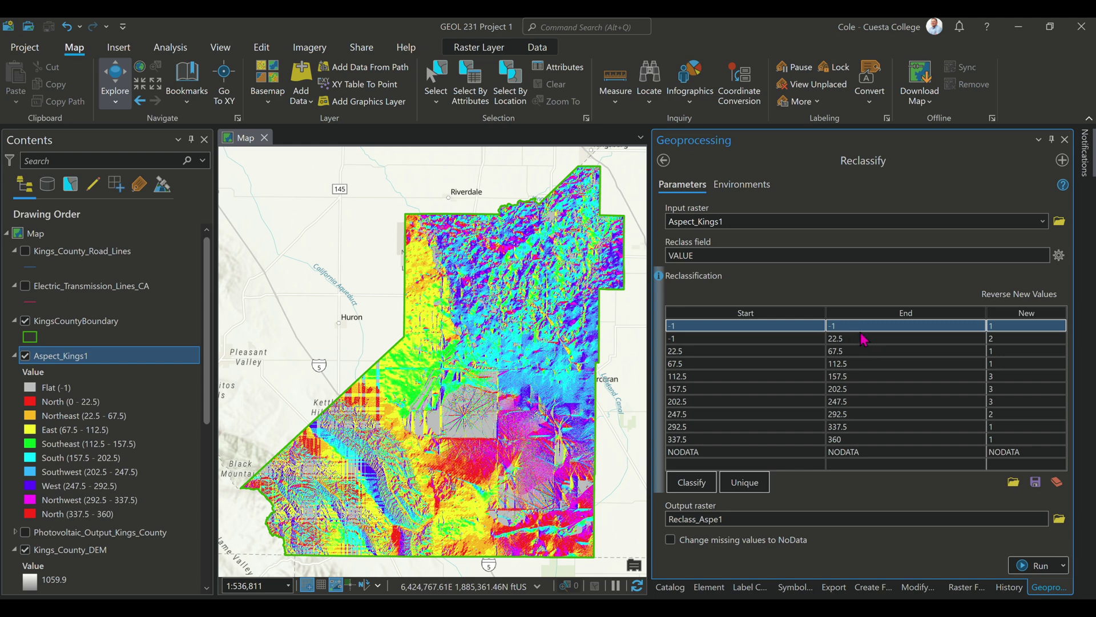
pyautogui.click(677, 340)
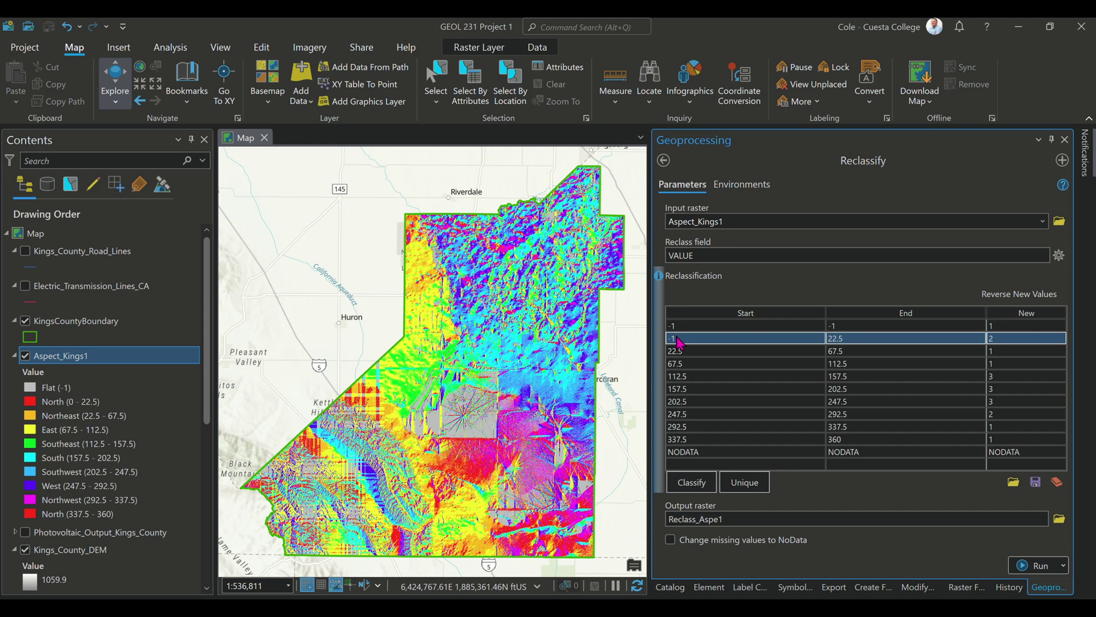
pyautogui.click(998, 337)
pyautogui.write('1')
pyautogui.click(1010, 354)
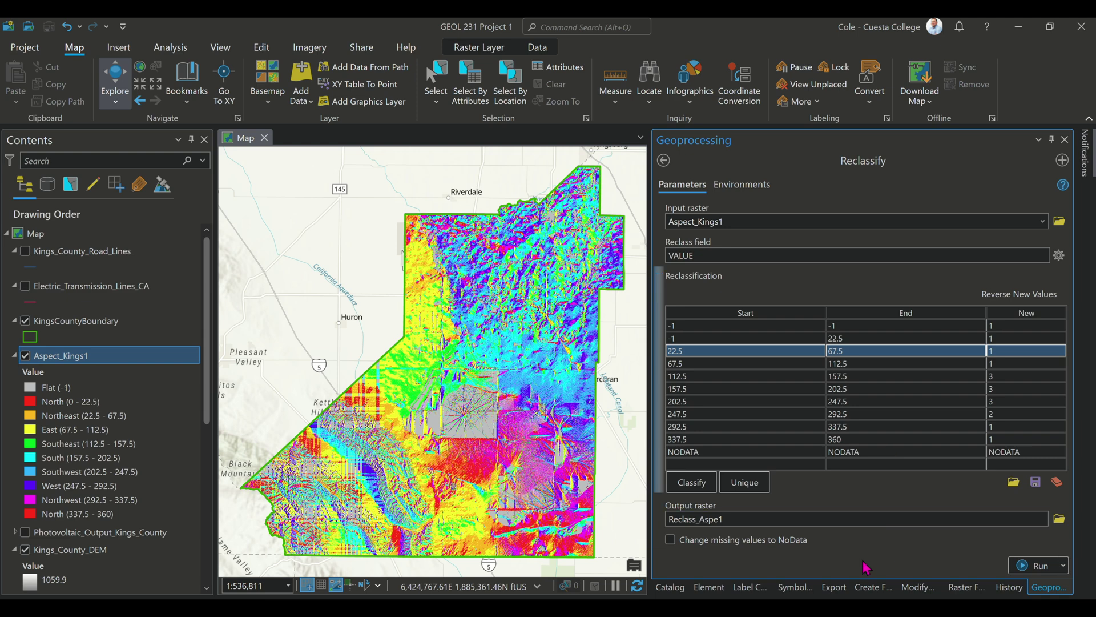
# Step: Rename the output raster from Reclass_Aspe1 to Reclassify_Aspect and run the tool
pyautogui.click(732, 518)
pyautogui.click(958, 519)
pyautogui.click(1007, 518)
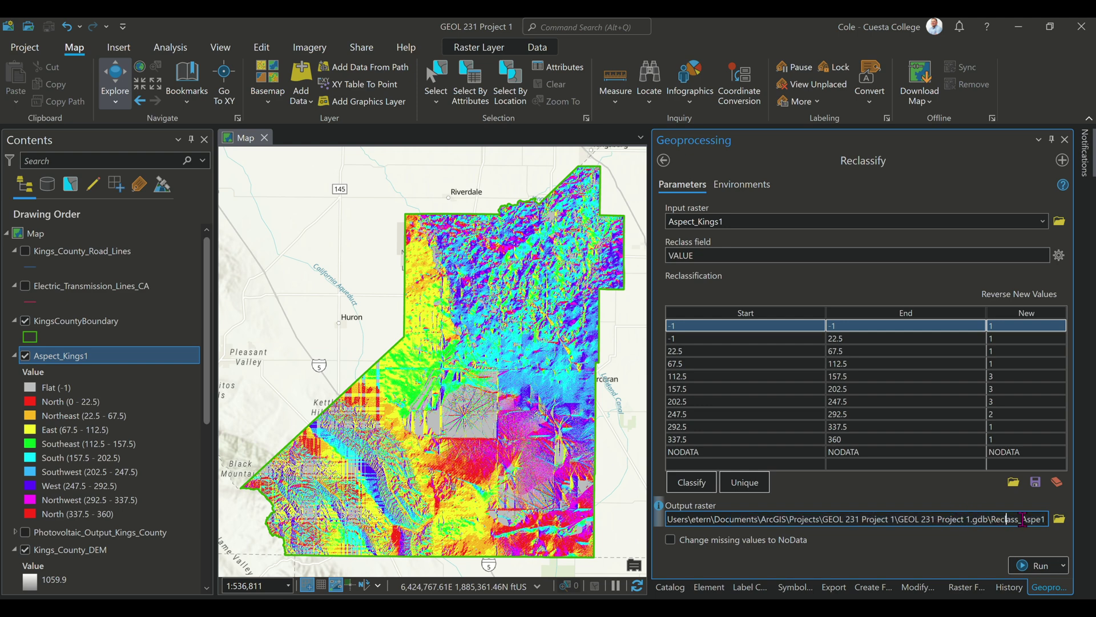
pyautogui.click(1021, 519)
pyautogui.write('ify')
pyautogui.click(1045, 519)
pyautogui.write('ct')
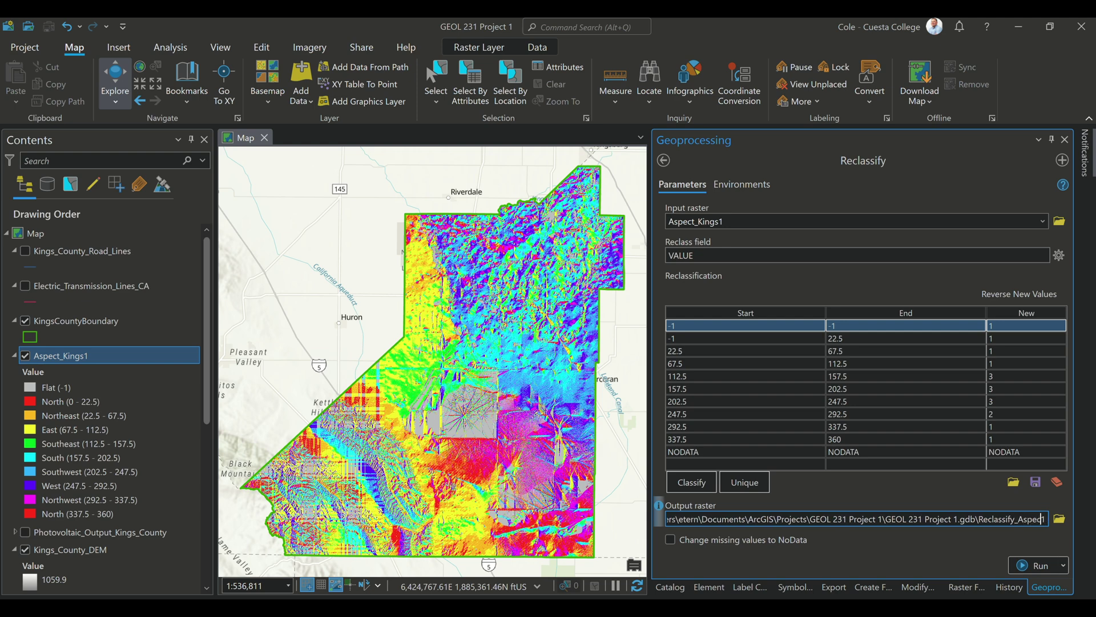
pyautogui.press('BackSpace')
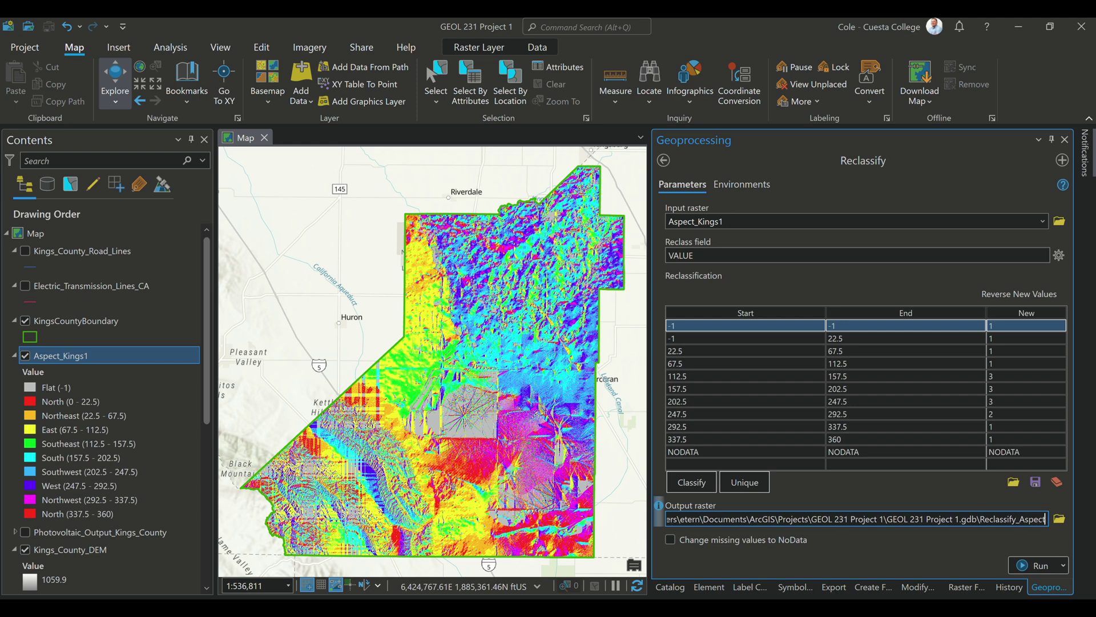
pyautogui.click(1031, 566)
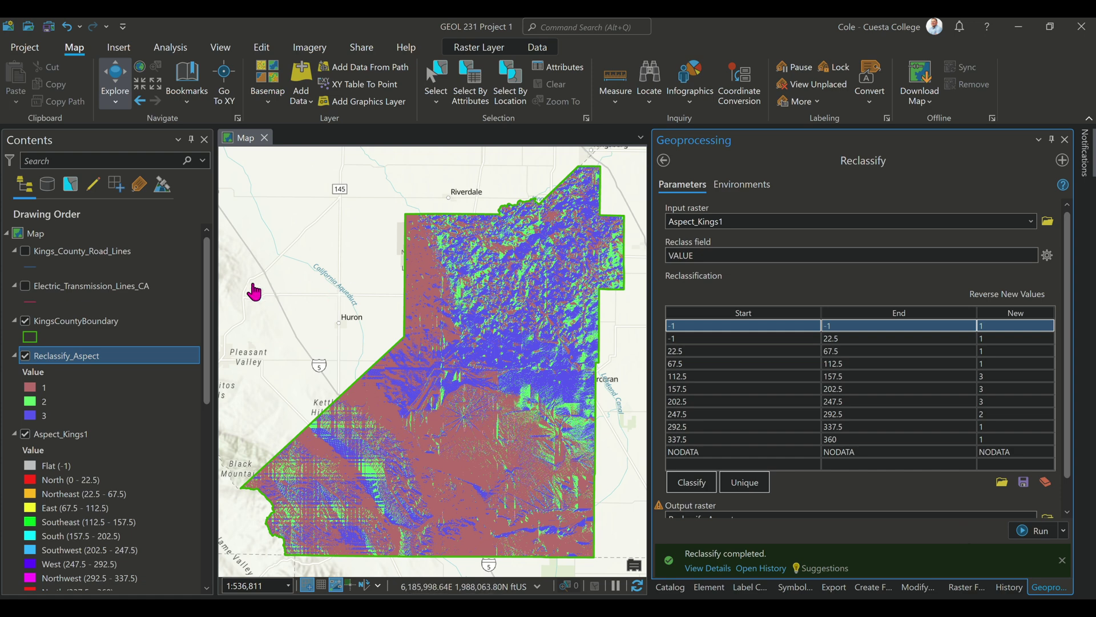
# Step: Widen Contents, hide Aspect_Kings1, and compare Reclassify_Aspect classes 1–3 with the North class
pyautogui.moveTo(216, 303); pyautogui.dragTo(317, 306)
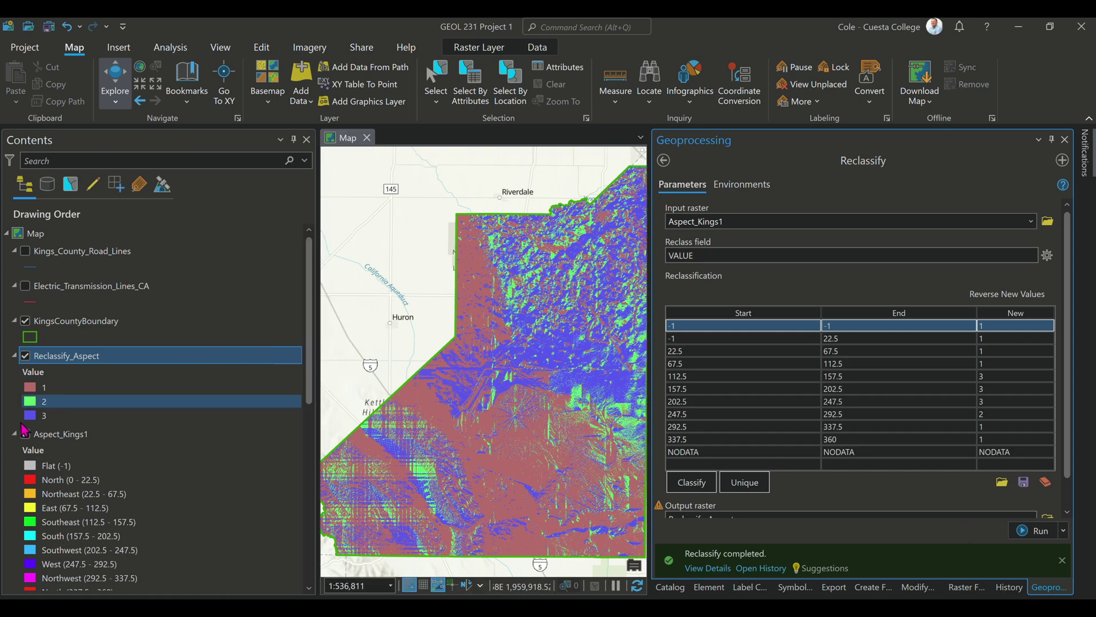
pyautogui.click(25, 434)
pyautogui.click(52, 389)
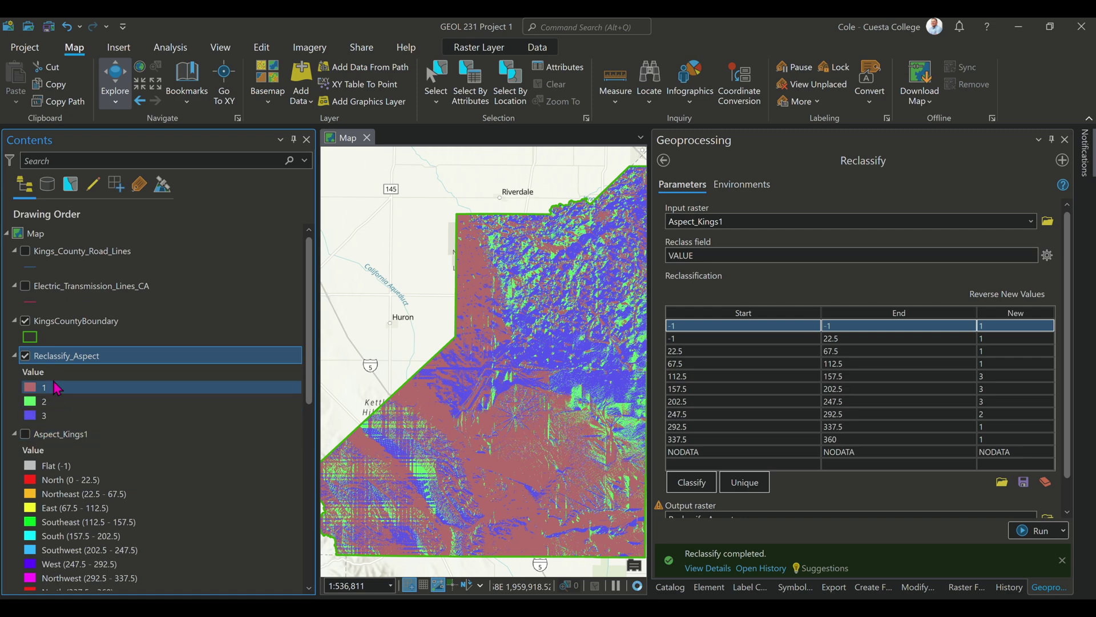
pyautogui.click(51, 402)
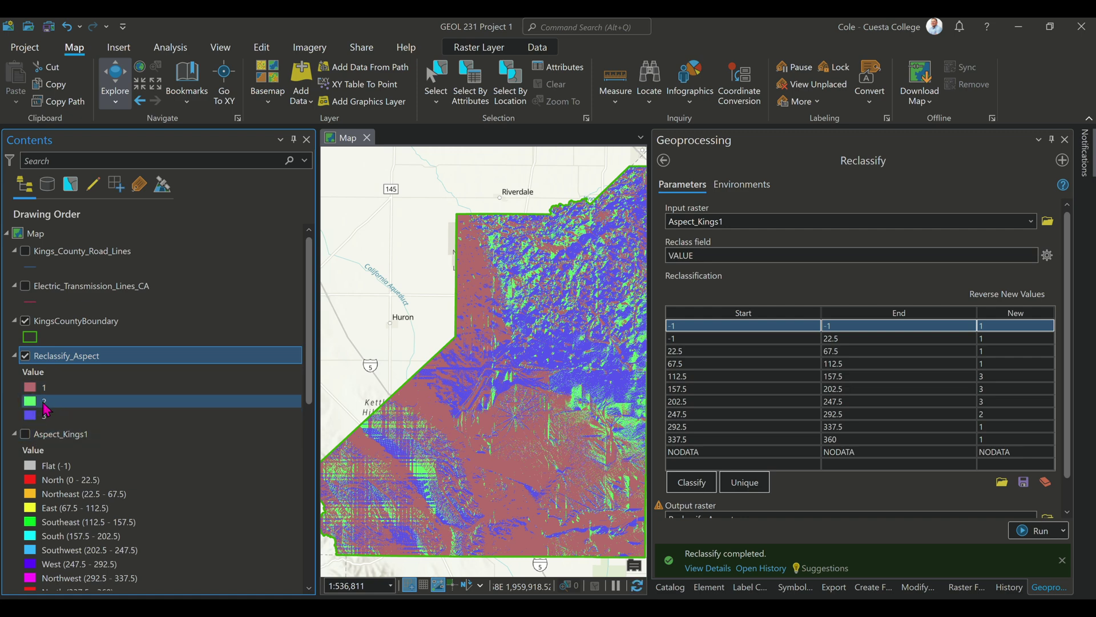
pyautogui.click(52, 418)
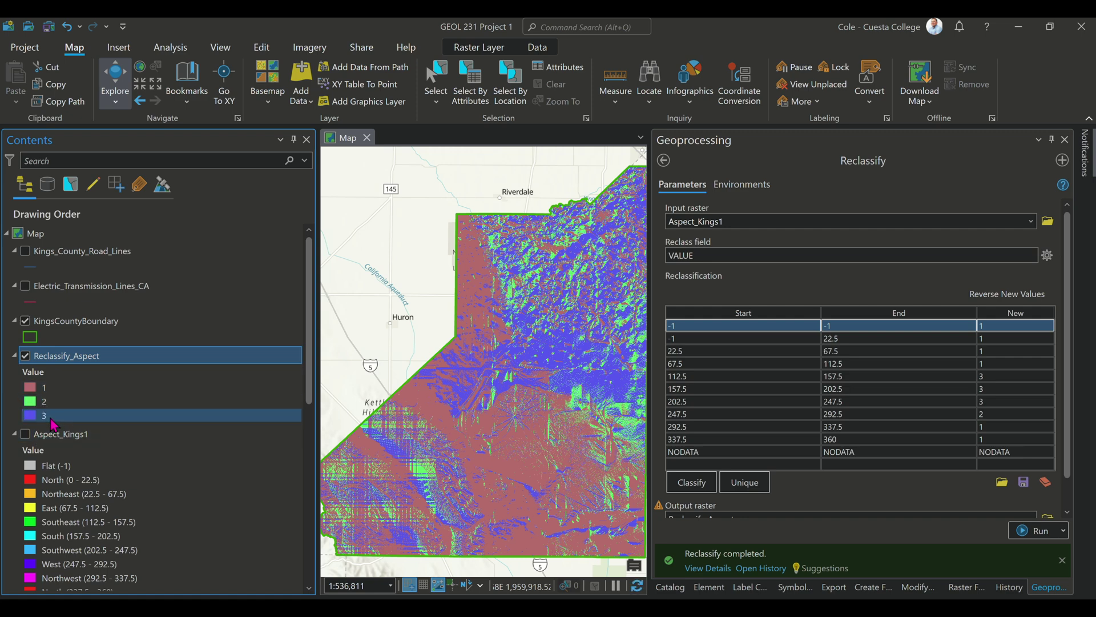
pyautogui.click(63, 480)
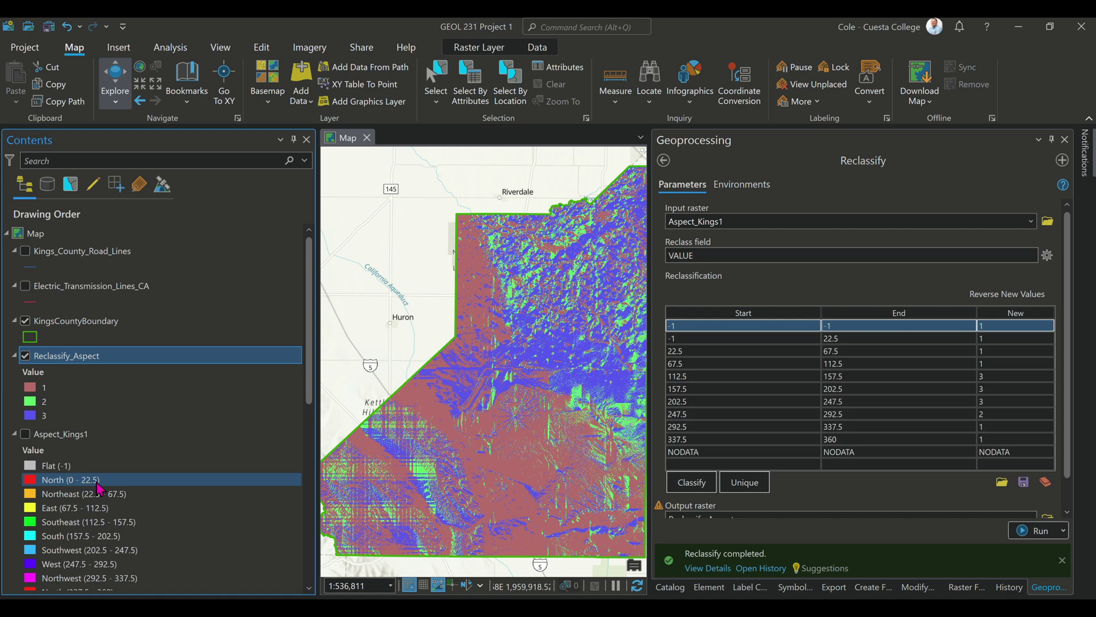
pyautogui.click(43, 415)
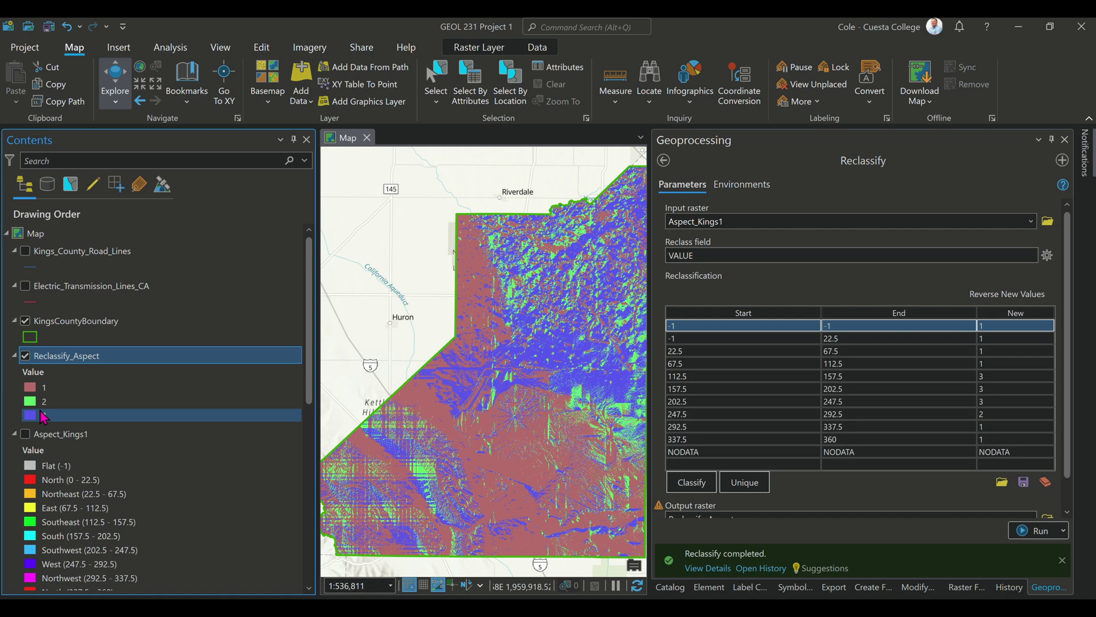
# Step: Create a histogram chart of Reclassify_Aspect, collapse Geoprocessing, and show the chart properties
pyautogui.rightClick(90, 364)
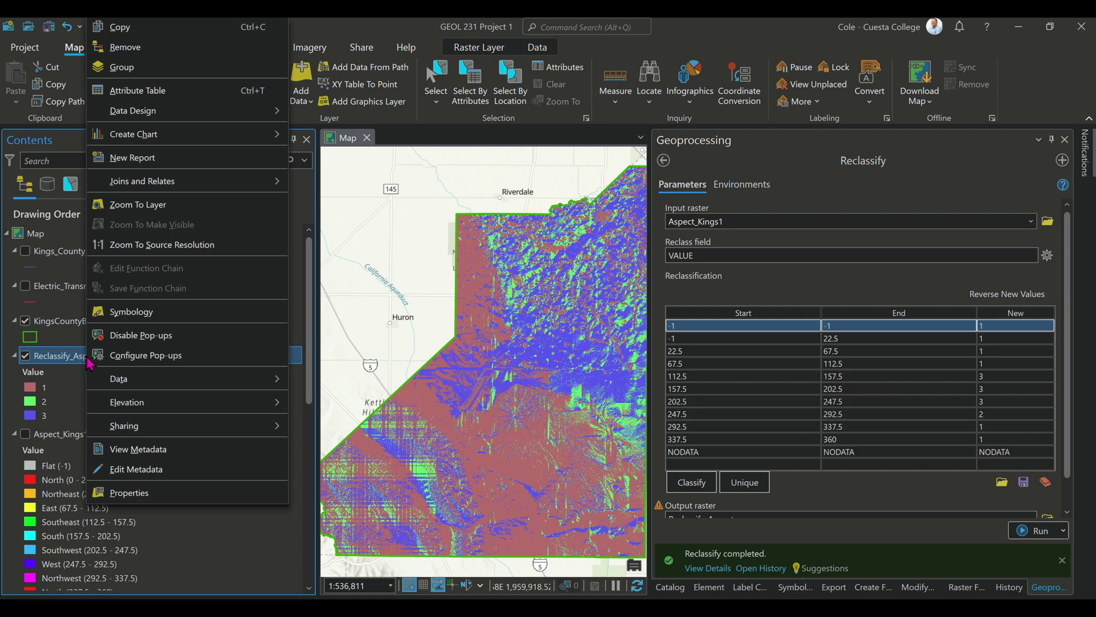
pyautogui.moveTo(130, 383)
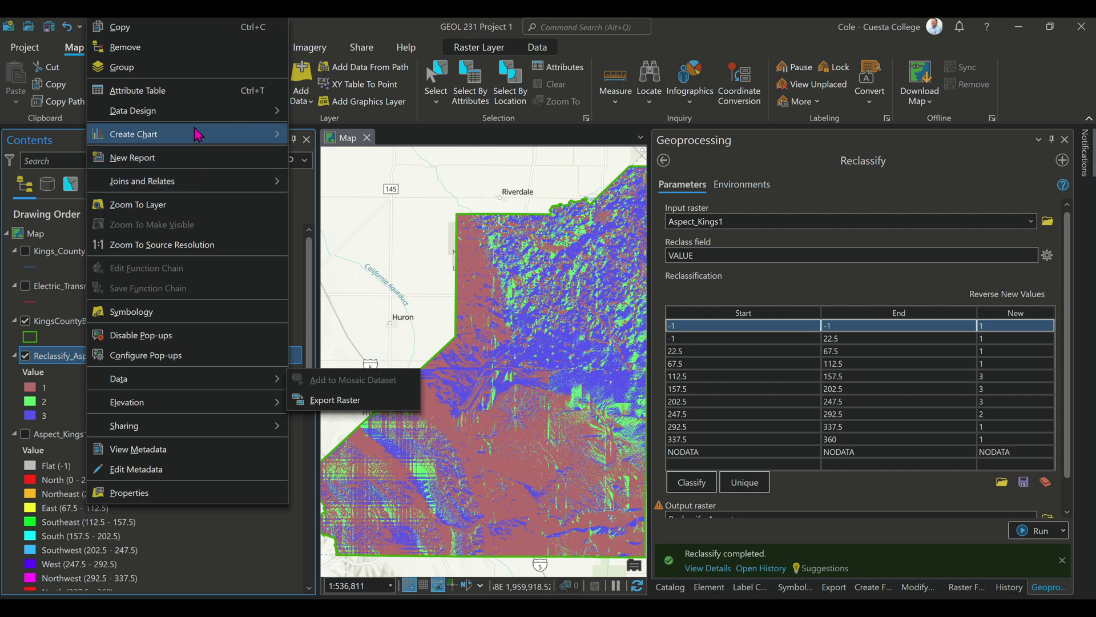
pyautogui.moveTo(268, 134)
pyautogui.click(329, 155)
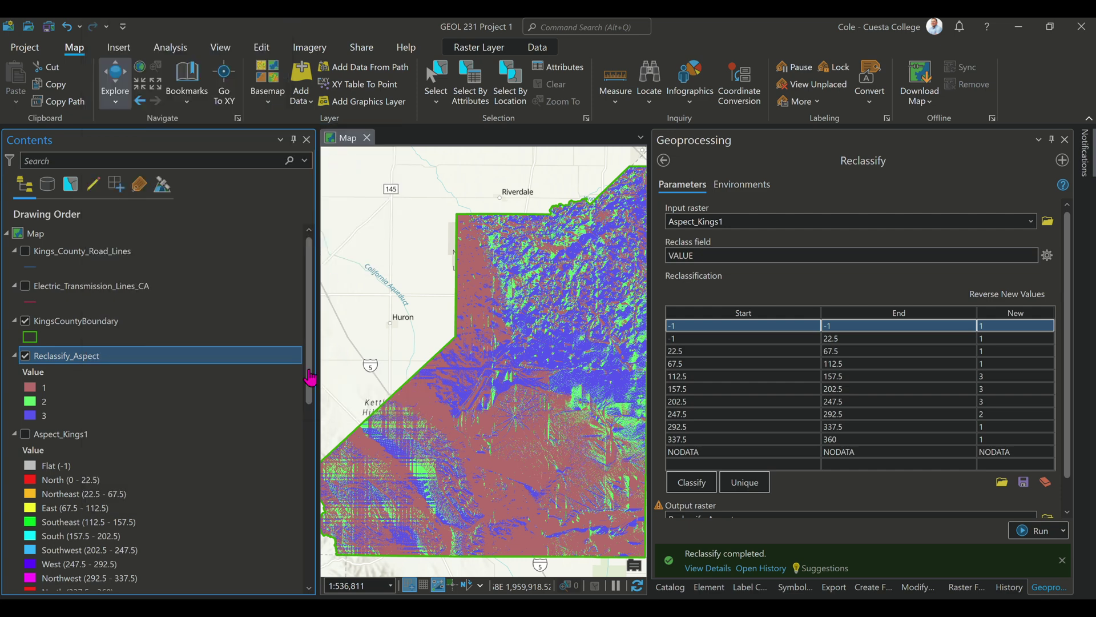
pyautogui.click(1052, 139)
pyautogui.click(367, 394)
# Step: Chart the Value field with median, standard deviation and a normal distribution curve
pyautogui.click(1035, 230)
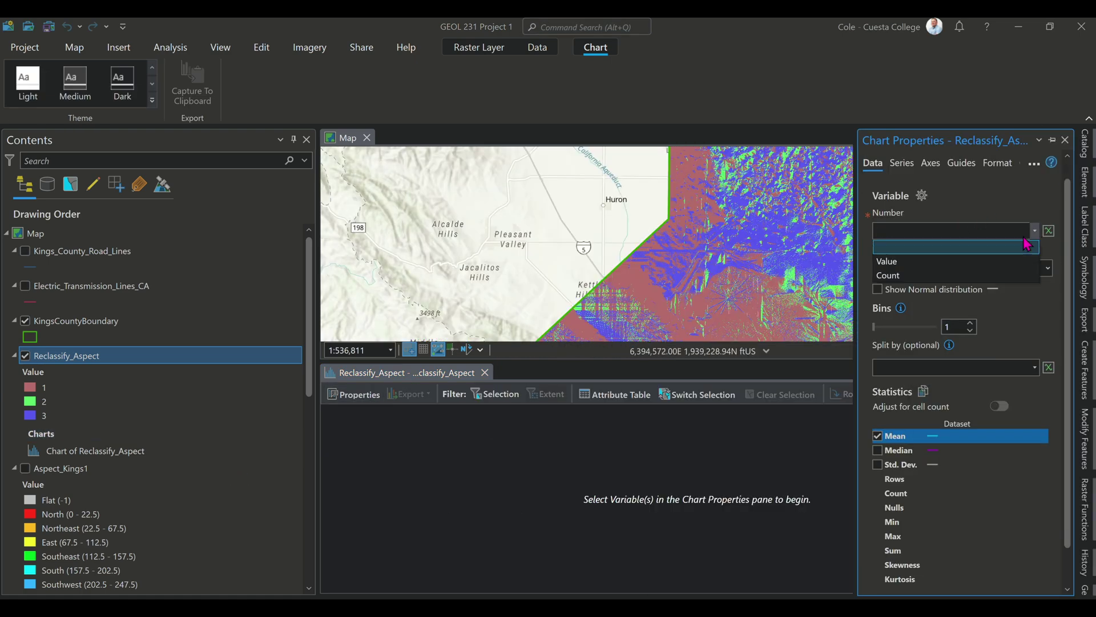
pyautogui.click(917, 263)
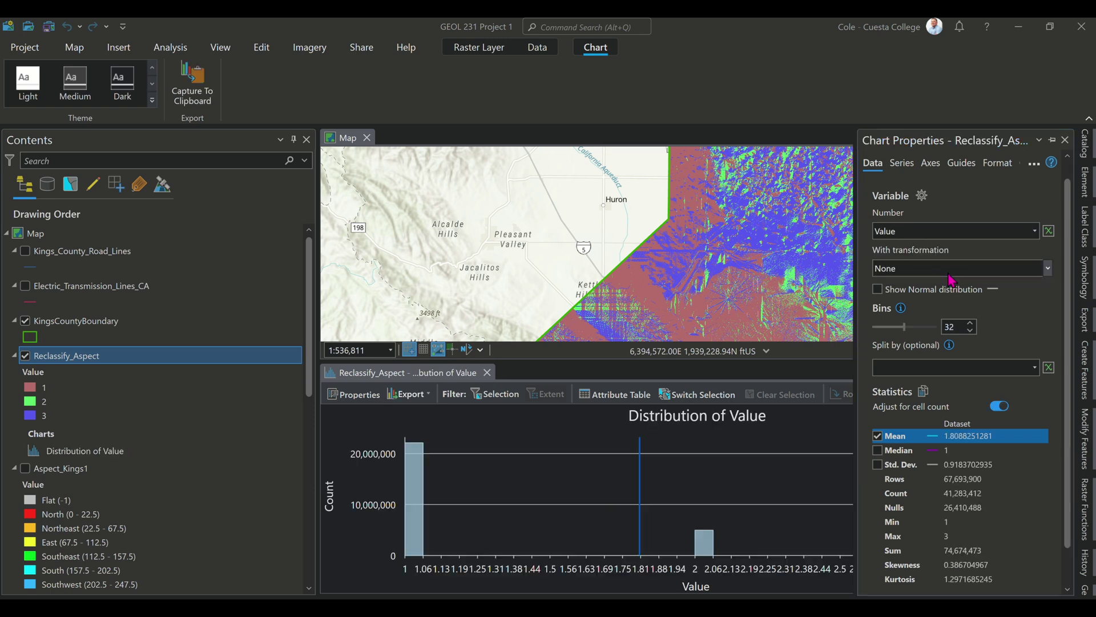
pyautogui.click(877, 450)
pyautogui.click(877, 464)
pyautogui.click(877, 289)
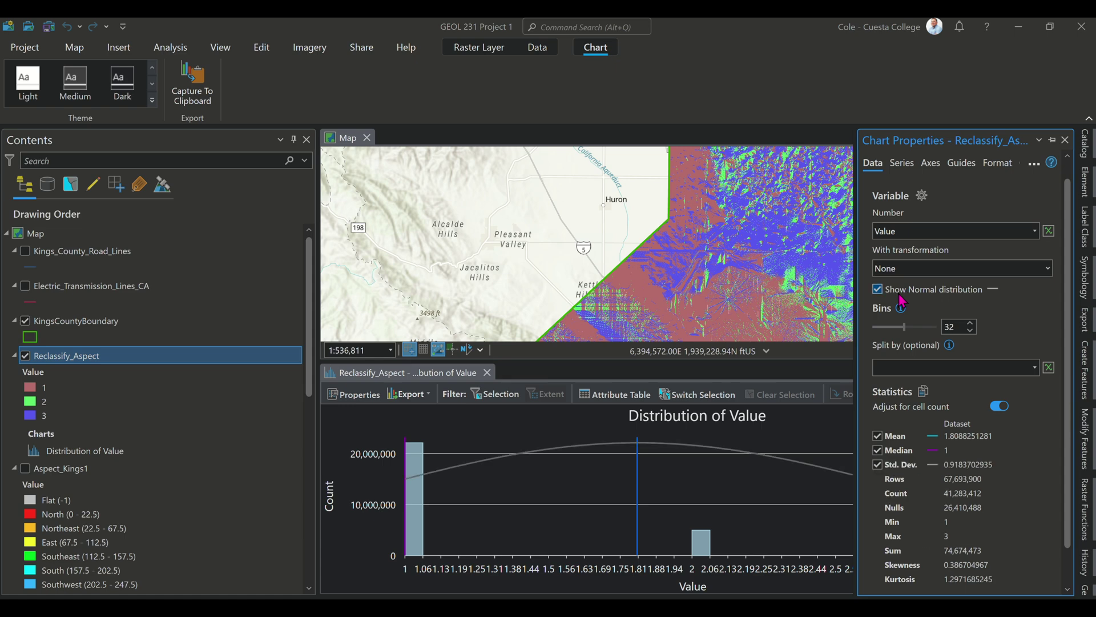
# Step: Narrow the Contents pane, label each bin with its count, and close Chart Properties
pyautogui.moveTo(321, 289); pyautogui.dragTo(222, 307)
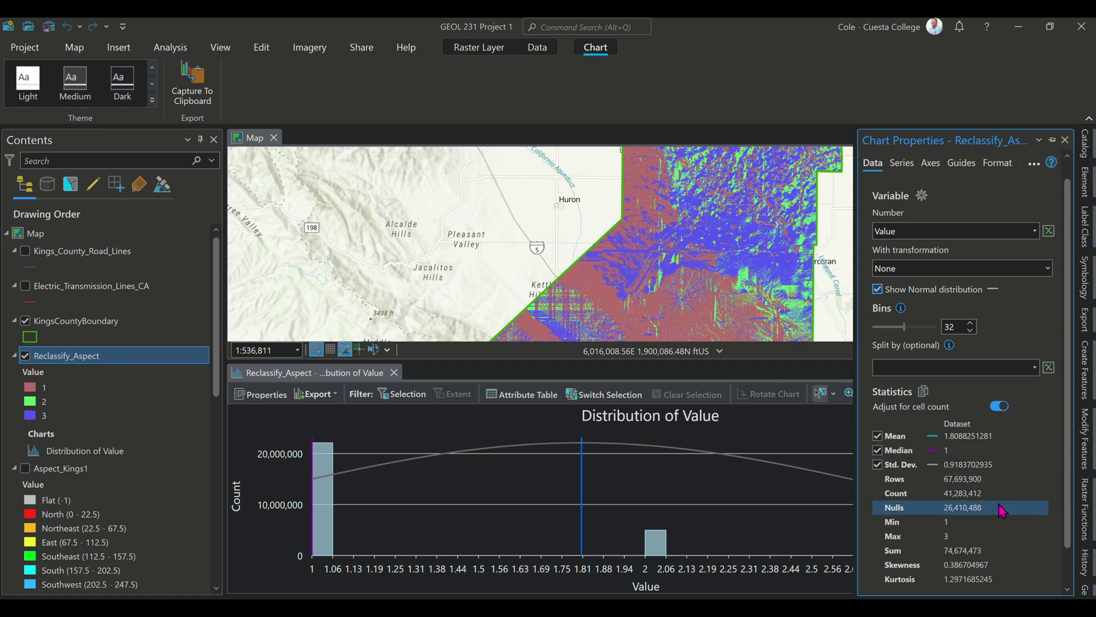
pyautogui.scroll(-3, 1073, 474)
pyautogui.click(877, 580)
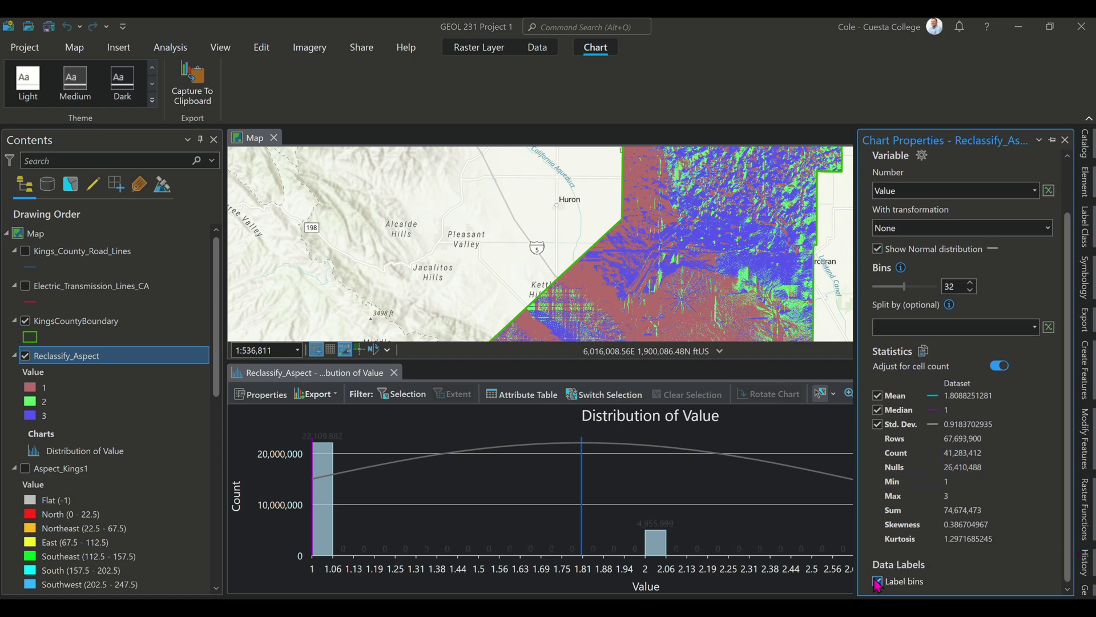
pyautogui.click(1065, 140)
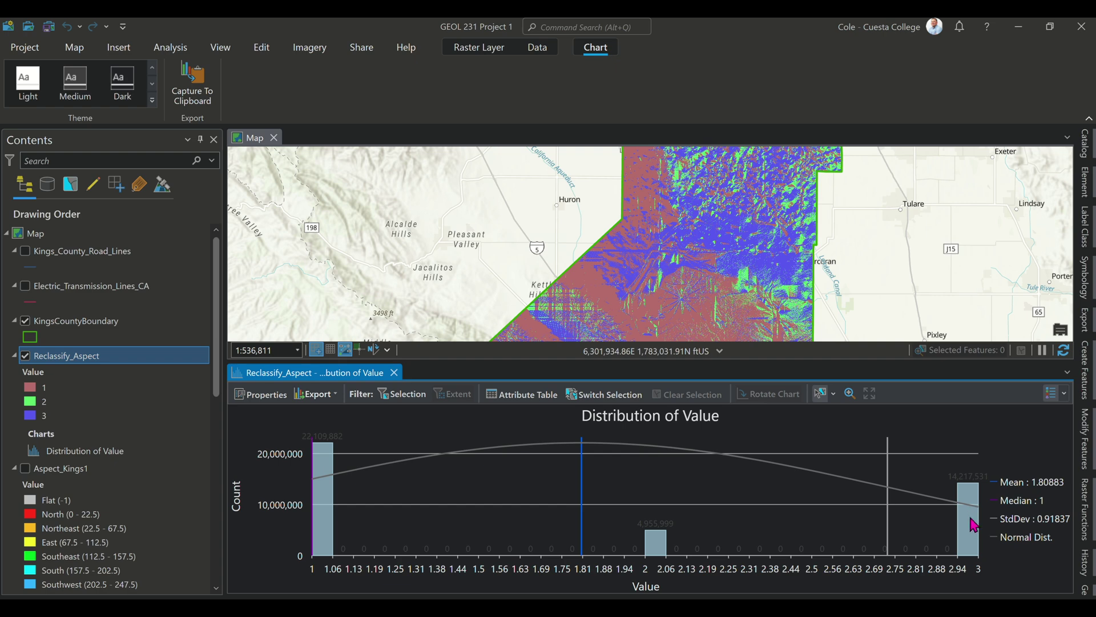
pyautogui.moveTo(966, 518)
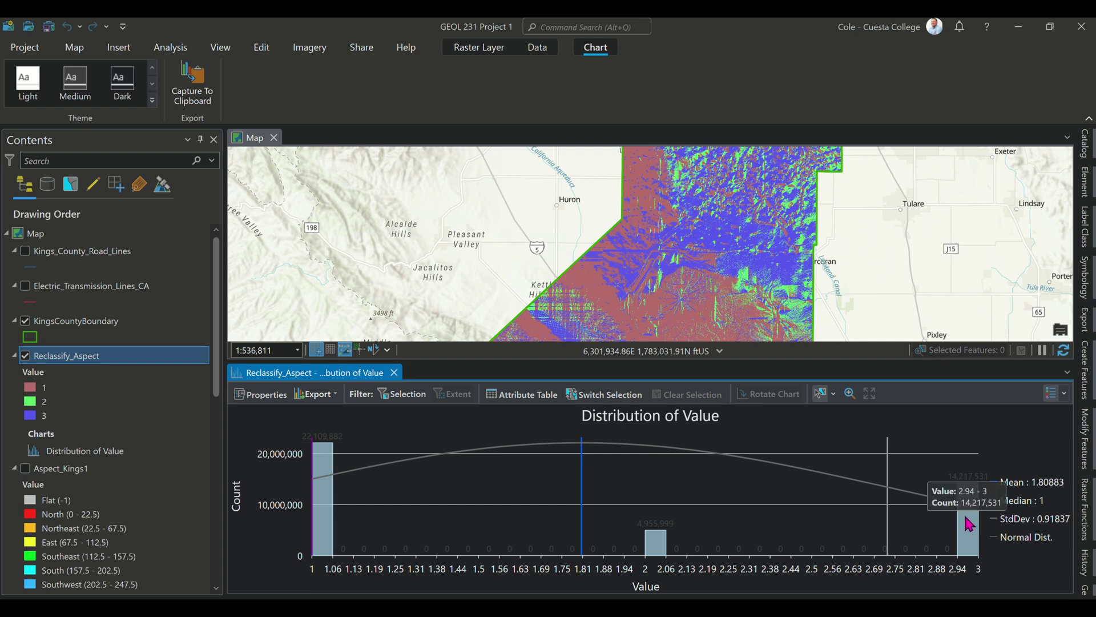
pyautogui.moveTo(326, 471)
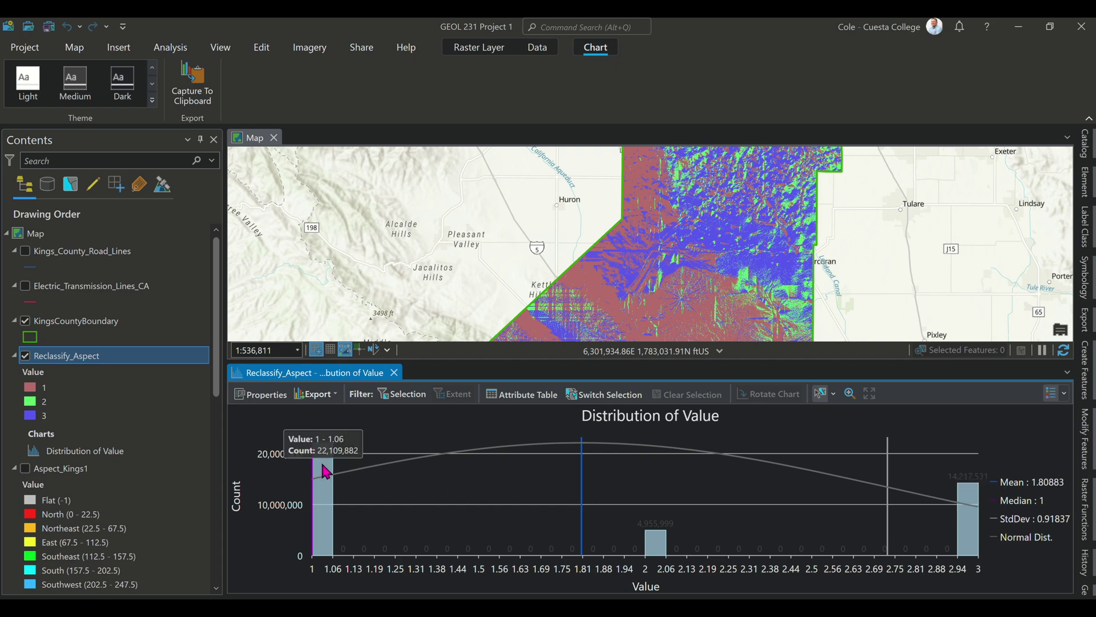